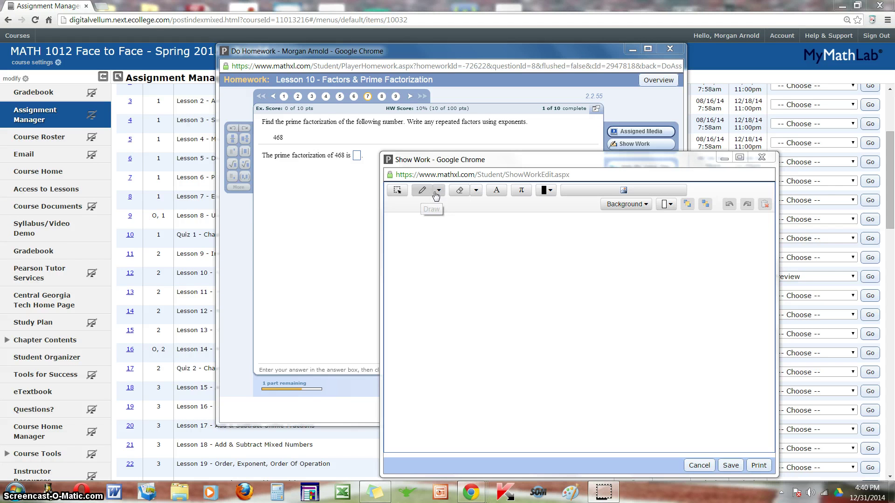
Set the pen line width to 3 px, glance at the eraser sizes, and return to the pencil.
click(439, 193)
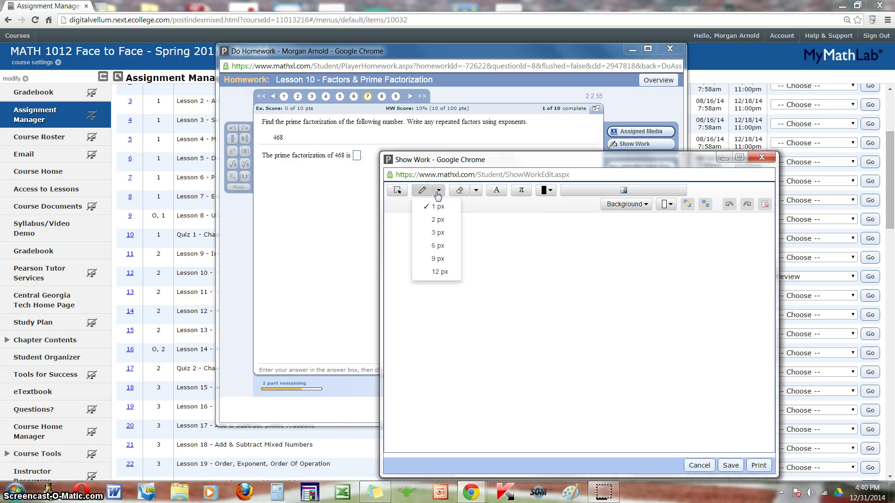
click(438, 235)
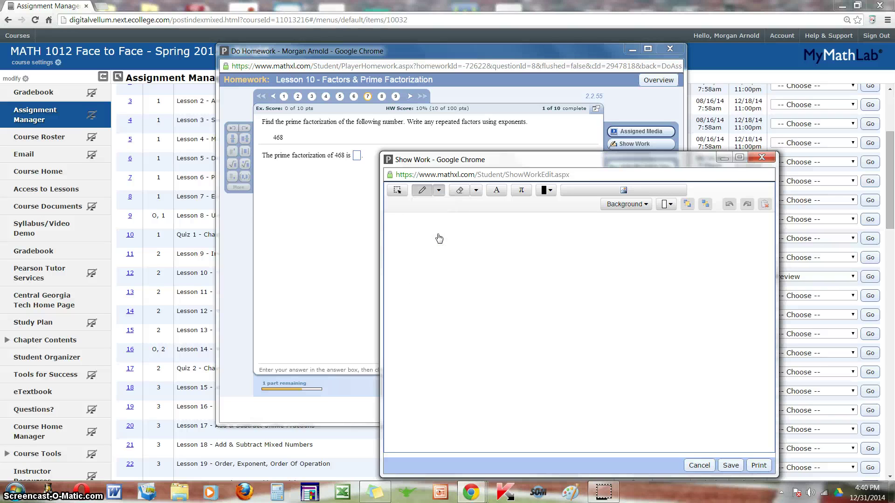
click(476, 192)
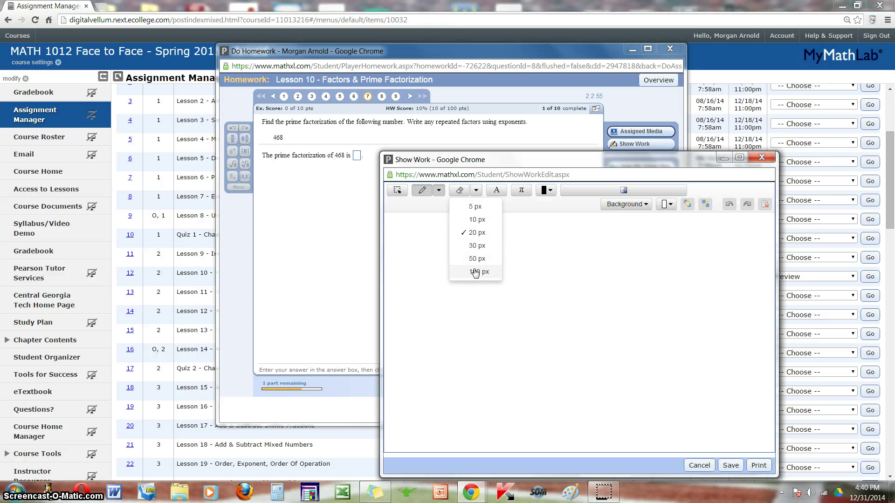
click(425, 197)
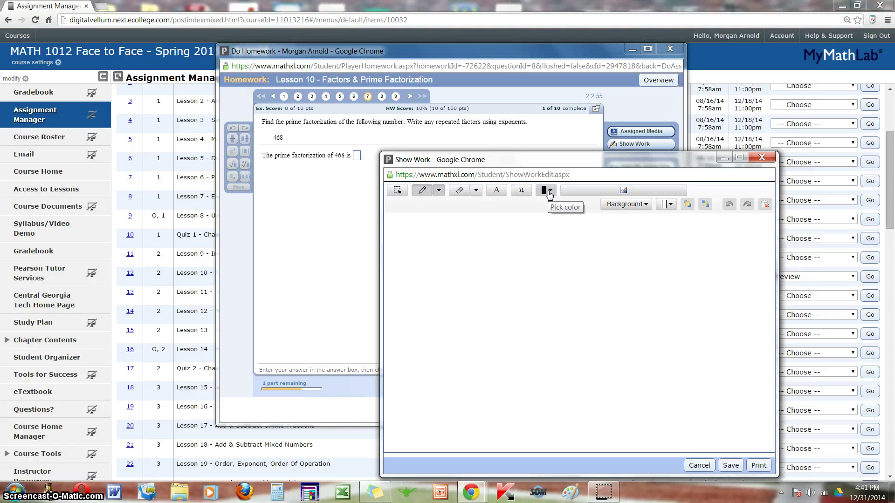
Switch the ink colour to blue and write 468 on the canvas.
click(549, 194)
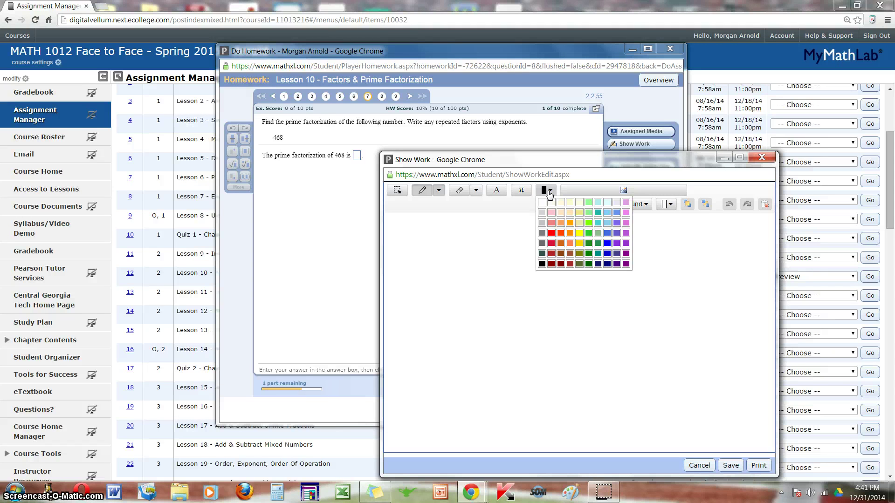
click(607, 244)
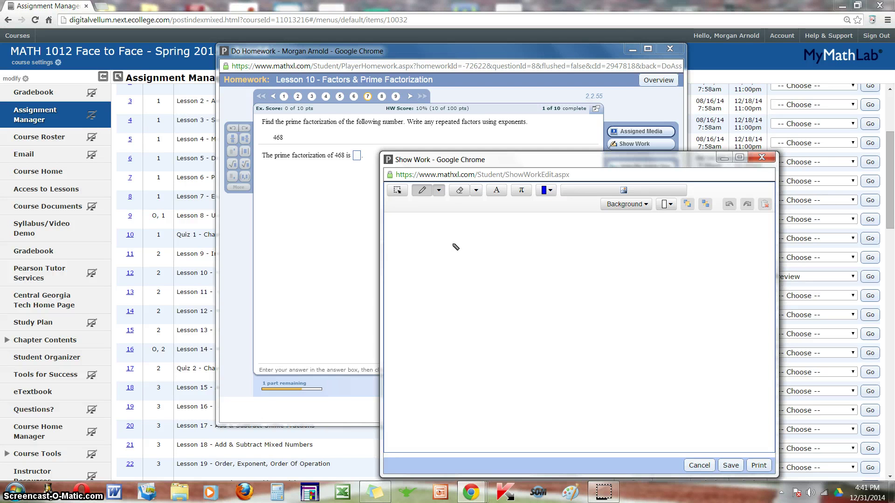
mouse_move(425, 222)
mouse_down()
mouse_move(442, 239)
mouse_move(436, 249)
mouse_move(447, 229)
mouse_move(456, 246)
mouse_move(450, 242)
mouse_move(470, 223)
mouse_move(475, 236)
mouse_move(467, 242)
mouse_move(476, 224)
mouse_up()
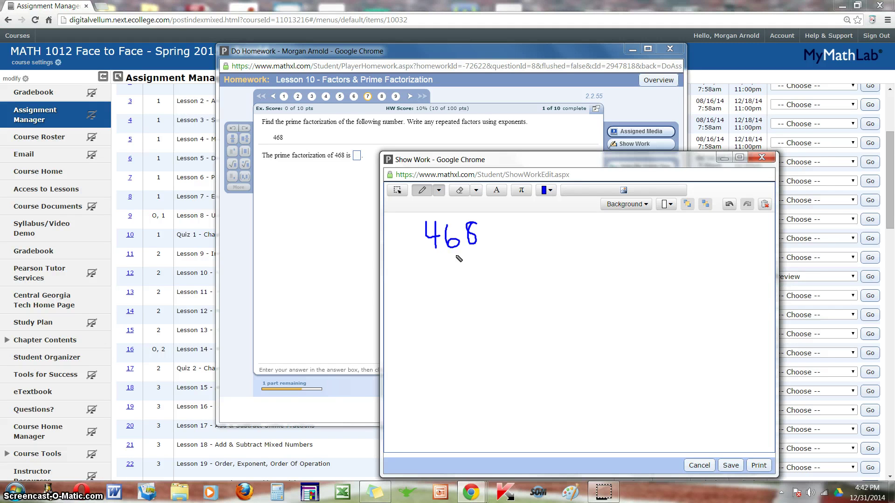
Branch 468 to a factor 4· and set up dividing 468 by 4 beside the tree.
mouse_move(456, 256)
mouse_down()
mouse_move(443, 275)
mouse_move(463, 264)
mouse_move(471, 275)
mouse_up()
drag(430, 279, 438, 301)
click(449, 290)
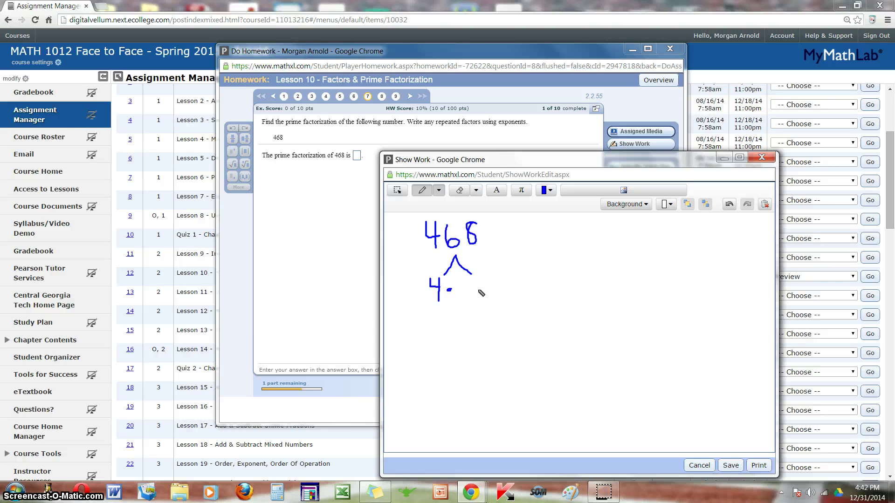
mouse_move(513, 228)
mouse_down()
mouse_move(526, 238)
mouse_move(520, 248)
mouse_move(548, 230)
mouse_move(590, 231)
mouse_move(549, 244)
mouse_move(557, 254)
mouse_move(566, 243)
mouse_move(573, 250)
mouse_move(565, 251)
mouse_move(588, 251)
mouse_move(587, 236)
mouse_up()
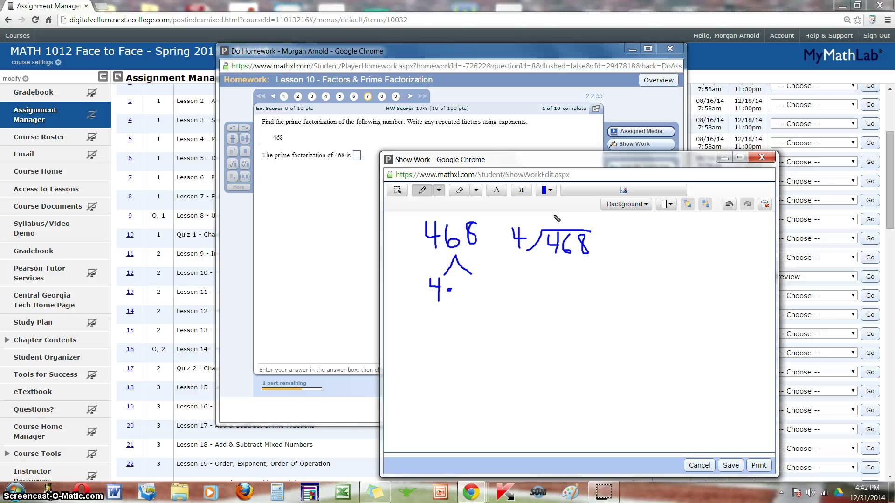
Write quotient 117, subtracting 44 and 28 to reach 0, and add 117 beside 4 in the tree.
mouse_move(553, 216)
mouse_down()
mouse_move(553, 226)
mouse_move(567, 227)
mouse_up()
mouse_move(553, 259)
mouse_down()
mouse_move(555, 278)
mouse_move(577, 268)
mouse_move(571, 279)
mouse_move(543, 278)
mouse_move(542, 268)
mouse_move(592, 305)
mouse_move(583, 292)
mouse_move(588, 301)
mouse_move(595, 285)
mouse_up()
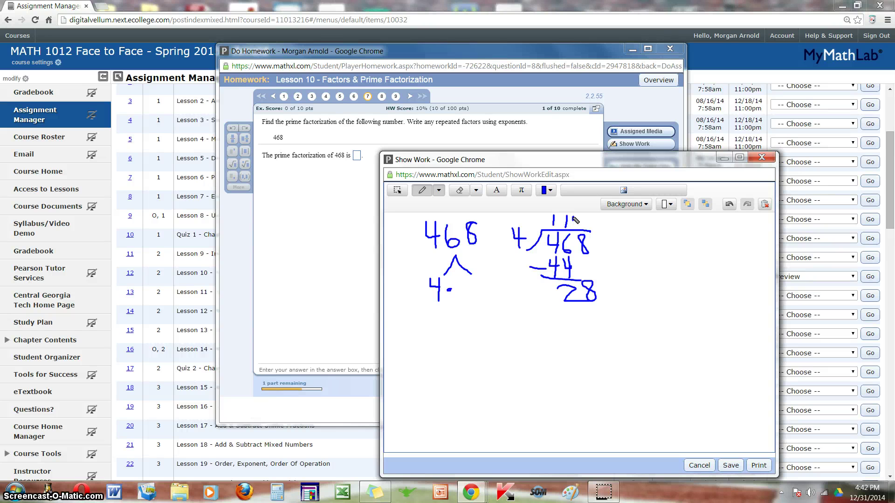
mouse_move(573, 217)
mouse_down()
mouse_move(587, 215)
mouse_move(581, 229)
mouse_up()
mouse_move(565, 309)
mouse_down()
mouse_move(578, 324)
mouse_move(596, 312)
mouse_move(566, 331)
mouse_move(551, 331)
mouse_move(576, 317)
mouse_move(583, 354)
mouse_move(587, 337)
mouse_up()
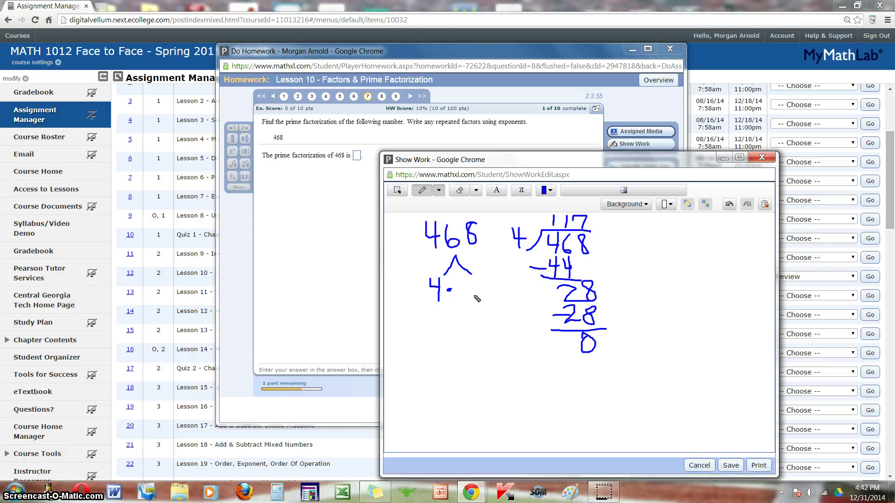
mouse_move(466, 281)
mouse_down()
mouse_move(465, 301)
mouse_move(491, 281)
mouse_move(488, 298)
mouse_up()
Branch under 117 and divide 117 by 3, getting quotient 39.
mouse_move(477, 302)
mouse_down()
mouse_move(469, 315)
mouse_move(484, 314)
mouse_move(469, 341)
mouse_move(480, 332)
mouse_up()
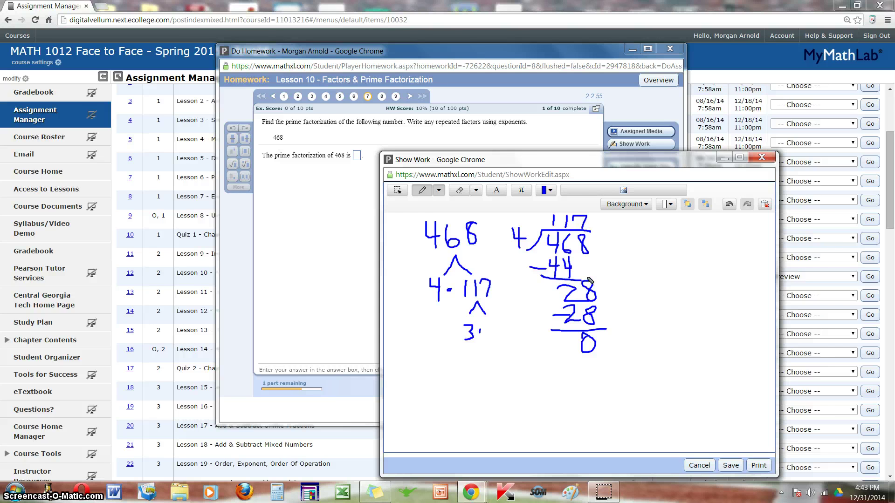
mouse_move(639, 236)
mouse_down()
mouse_move(652, 247)
mouse_move(640, 257)
mouse_move(713, 230)
mouse_move(690, 262)
mouse_move(720, 239)
mouse_move(716, 259)
mouse_up()
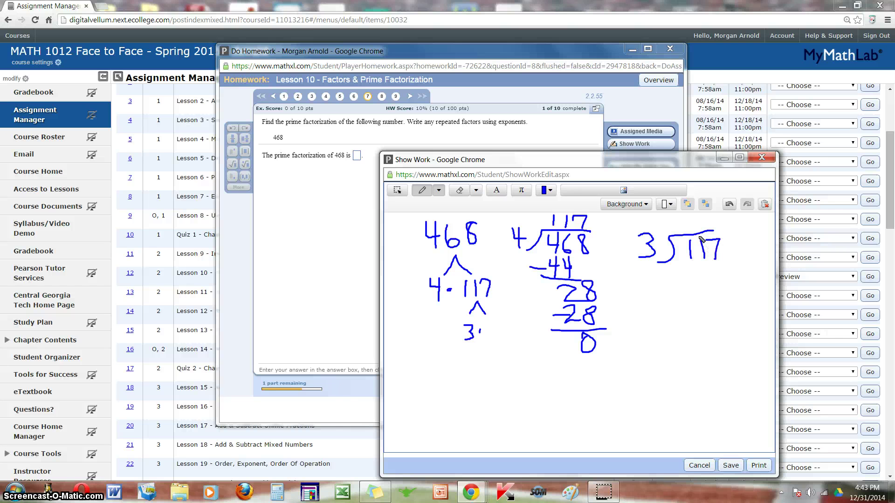
mouse_move(692, 216)
mouse_down()
mouse_move(703, 220)
mouse_move(693, 230)
mouse_up()
mouse_move(701, 261)
mouse_down()
mouse_move(710, 280)
mouse_move(676, 285)
mouse_move(697, 276)
mouse_move(711, 310)
mouse_move(714, 291)
mouse_move(722, 298)
mouse_move(720, 310)
mouse_up()
mouse_move(718, 221)
mouse_down()
mouse_move(712, 215)
mouse_move(720, 229)
mouse_up()
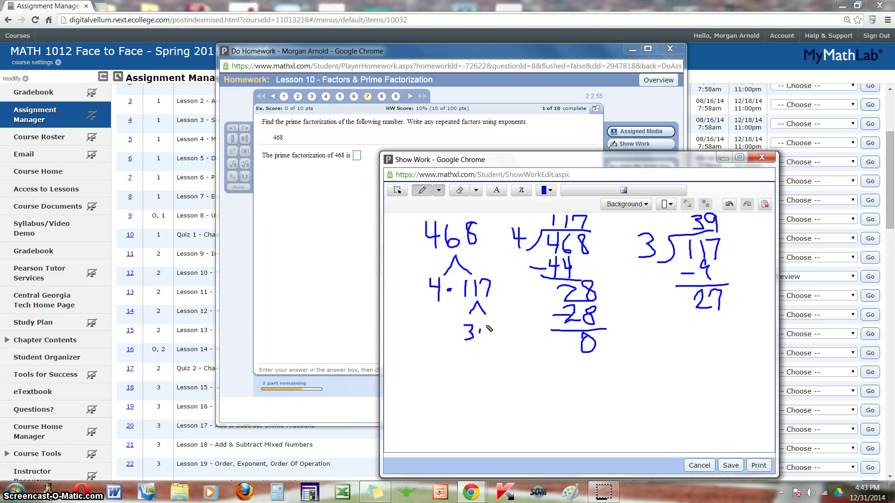
Write 3·39 under 117, split 4 into 2·2, and branch 39 to a 3.
mouse_move(489, 325)
mouse_down()
mouse_move(499, 338)
mouse_move(490, 346)
mouse_move(512, 326)
mouse_move(516, 348)
mouse_up()
mouse_move(436, 303)
mouse_down()
mouse_move(428, 314)
mouse_move(442, 313)
mouse_move(414, 342)
mouse_move(450, 330)
mouse_move(441, 342)
mouse_move(511, 359)
mouse_move(487, 367)
mouse_move(482, 386)
mouse_up()
click(431, 334)
click(502, 372)
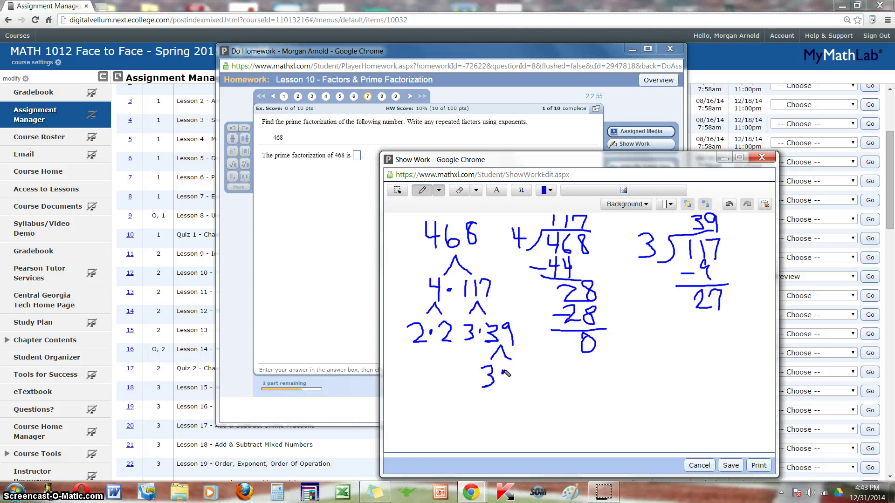
Finish writing ·13 after the 3 under 39 and save the Show Work pad.
mouse_move(521, 361)
mouse_down()
mouse_move(522, 393)
mouse_move(536, 362)
mouse_move(543, 373)
mouse_move(531, 381)
mouse_up()
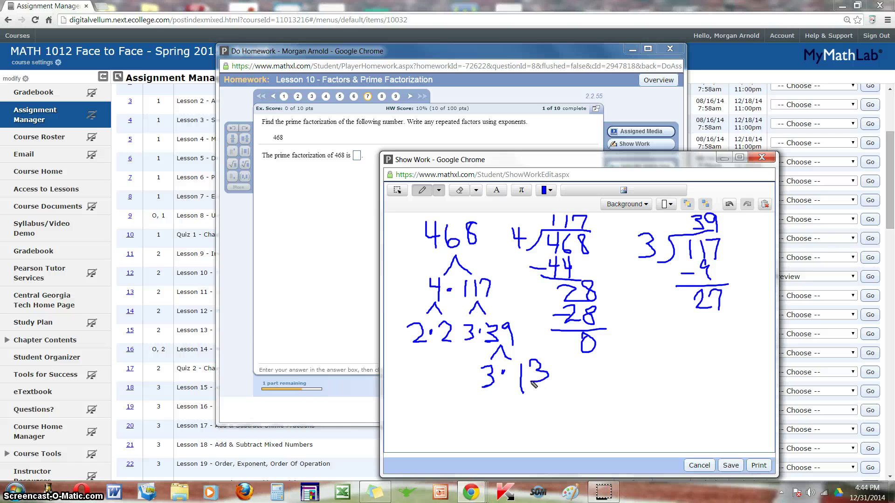
click(735, 470)
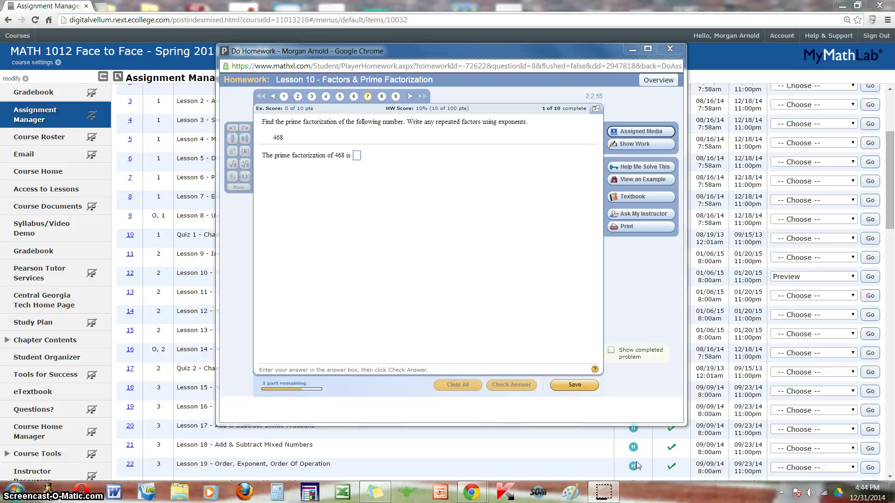
Enter 2²·3²·13 in the answer box, using Superscript for both exponents.
click(357, 156)
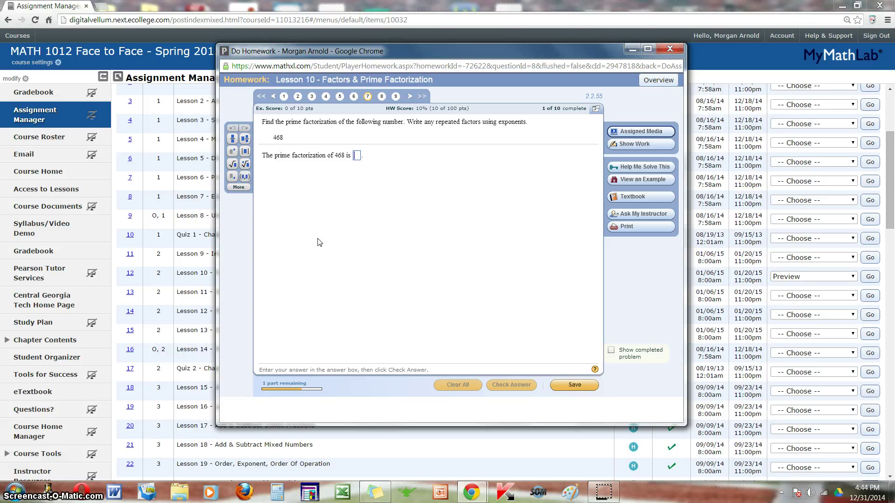
text(2)
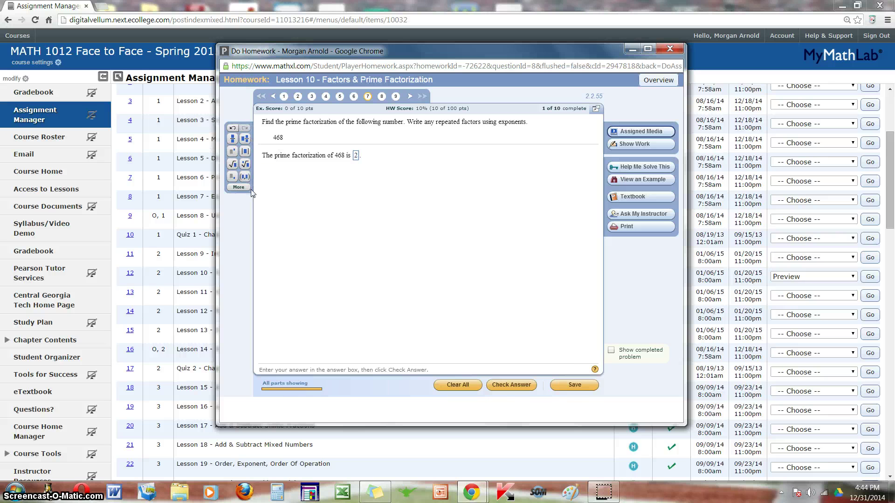
click(232, 152)
text(2)
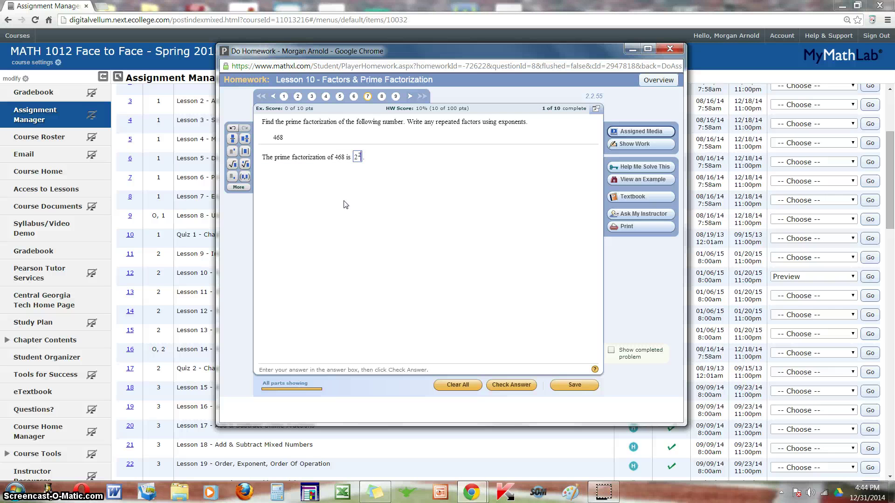
key(Right)
text(*)
text(3)
click(232, 153)
text(2)
text(13)
click(380, 228)
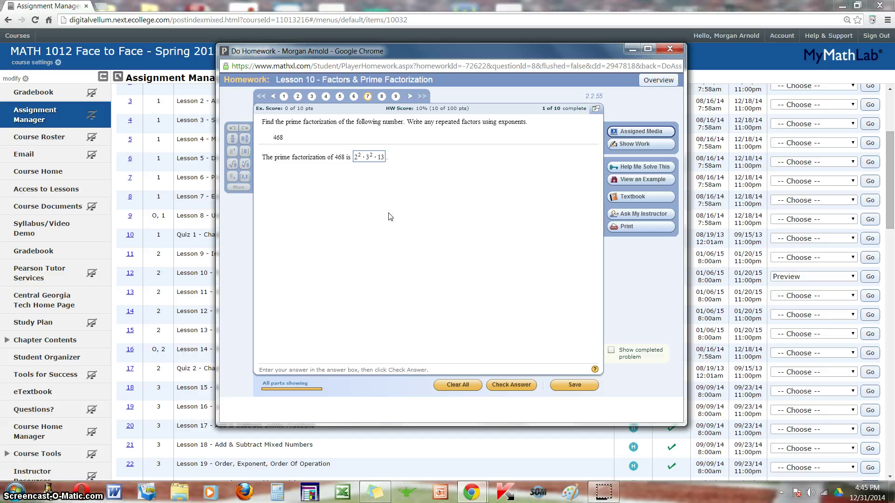
Check the answer and dismiss the Nice Work! confirmation.
click(515, 388)
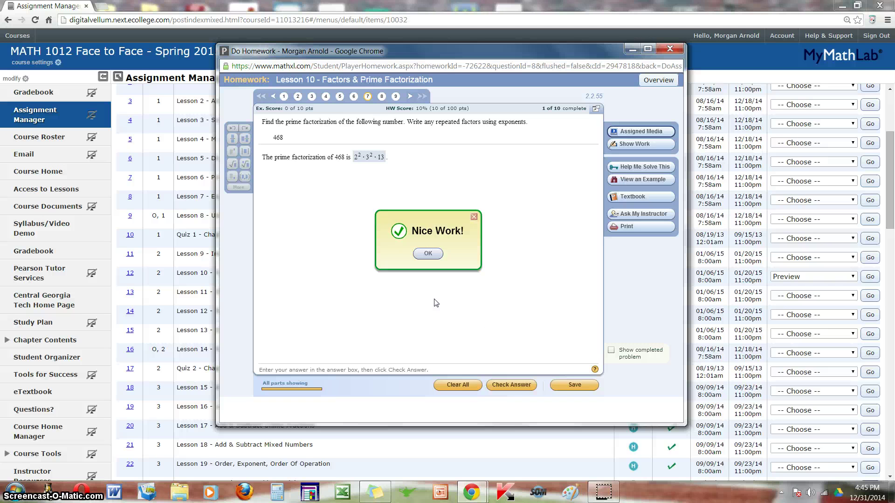
click(426, 255)
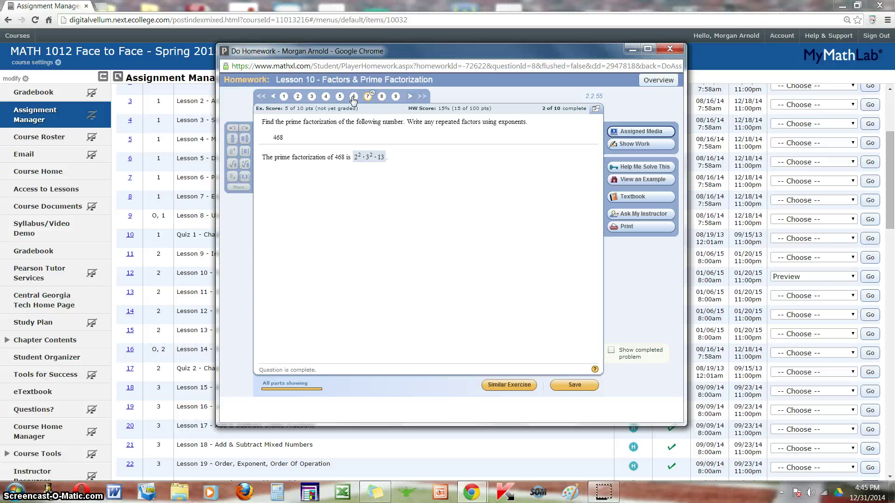